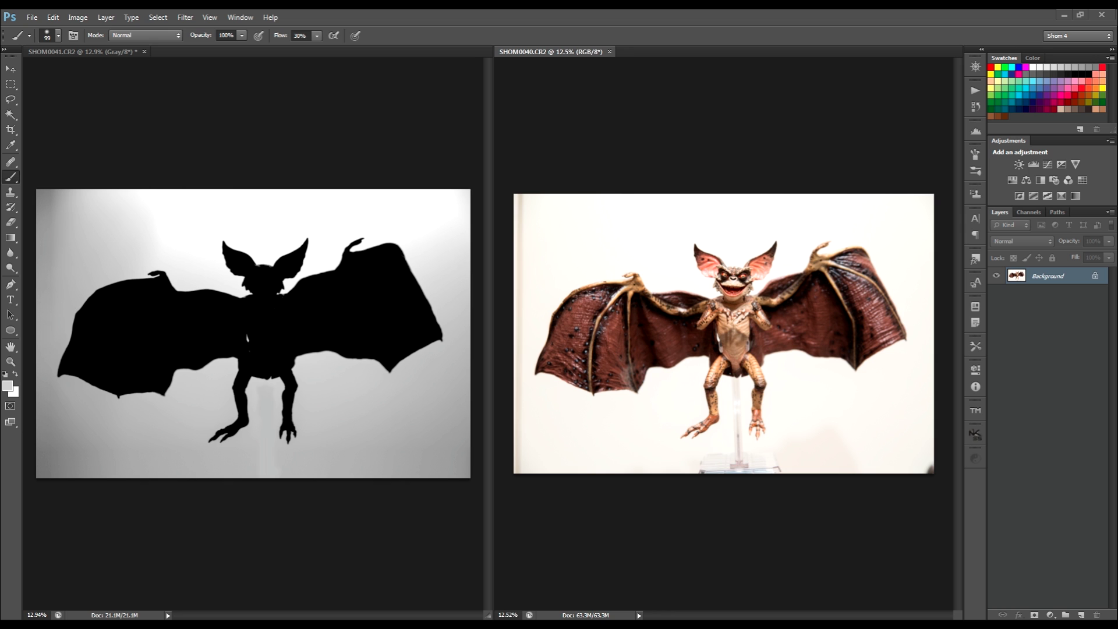
- Invert the silhouette document to get a white bat on a dark background
click(104, 54)
click(78, 16)
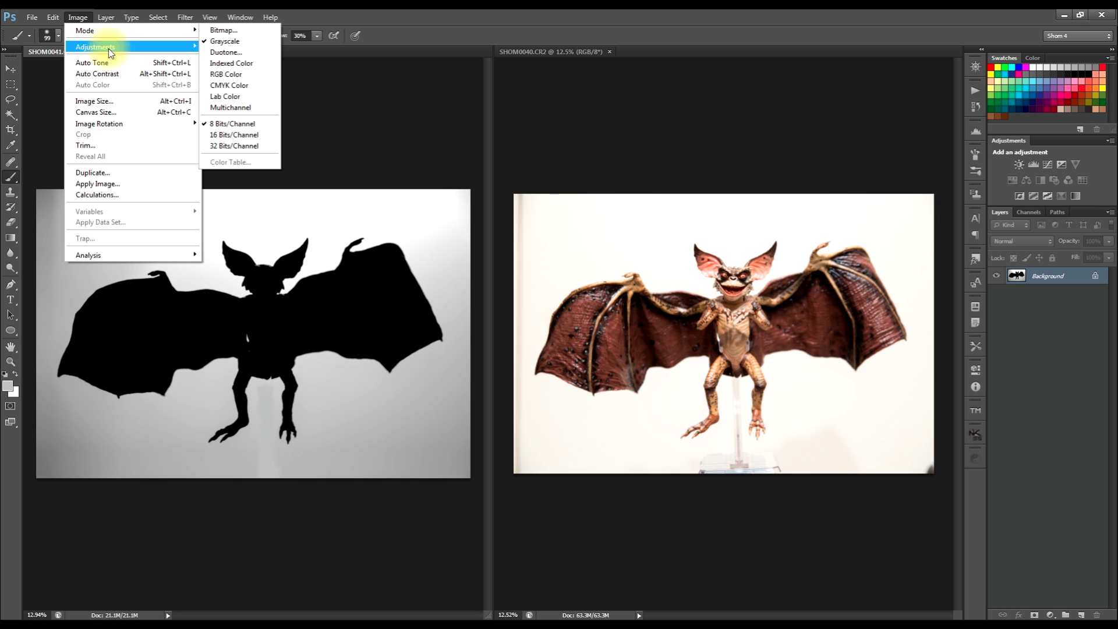
mouse_move(113, 47)
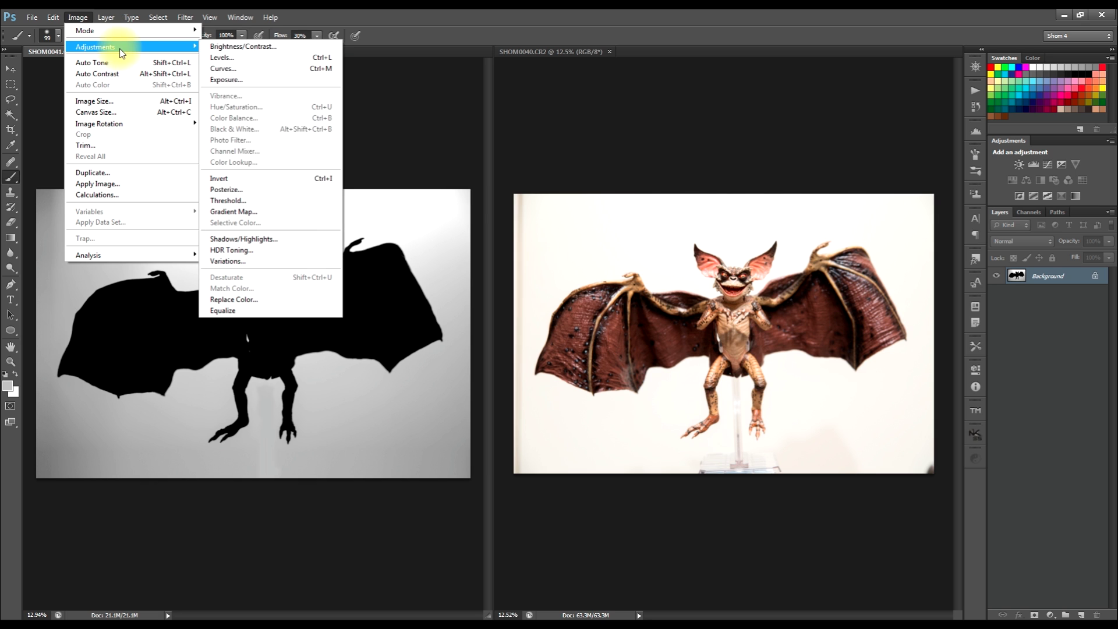
click(245, 179)
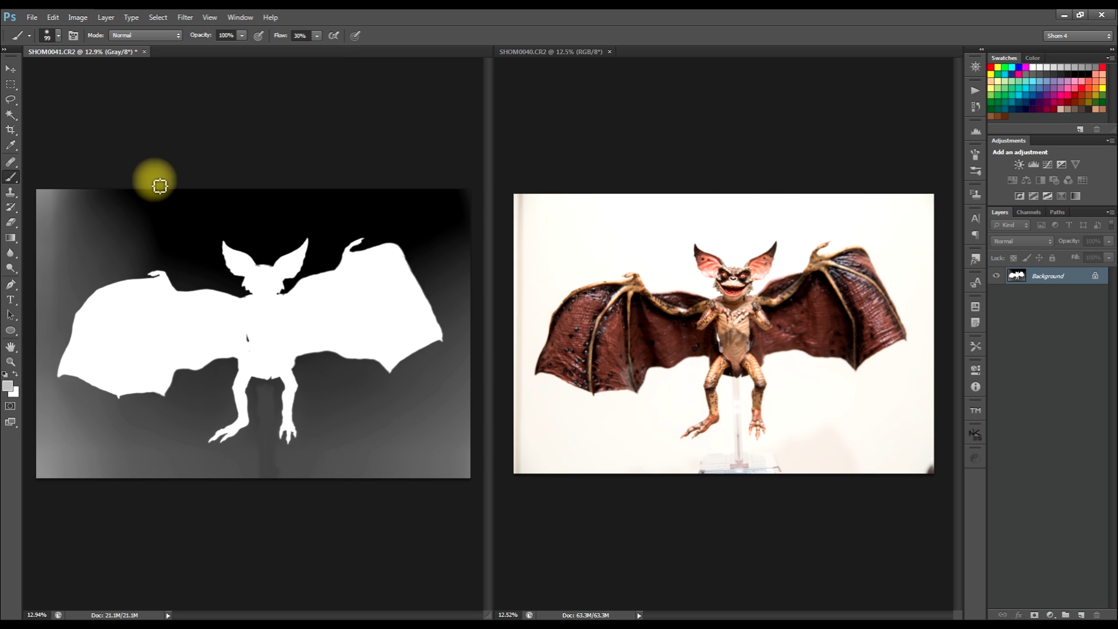
- Zoom in and paint white over the dark marks and grey streak on the bat's body
scroll(265, 411, up, 2)
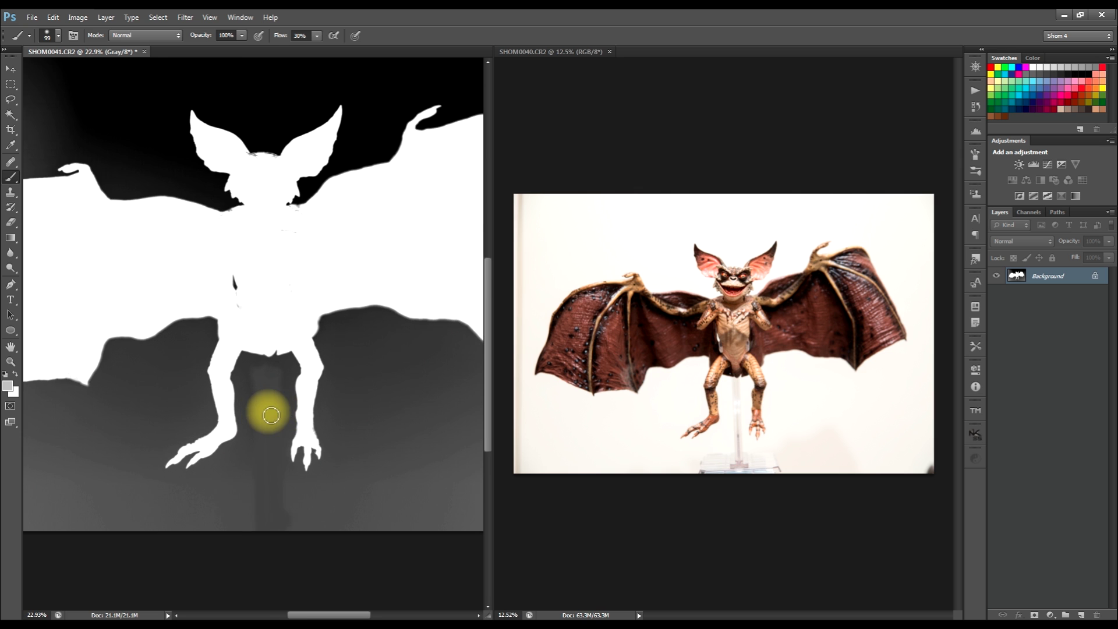
scroll(262, 307, up, 1)
scroll(262, 312, down, 2)
scroll(303, 257, up, 2)
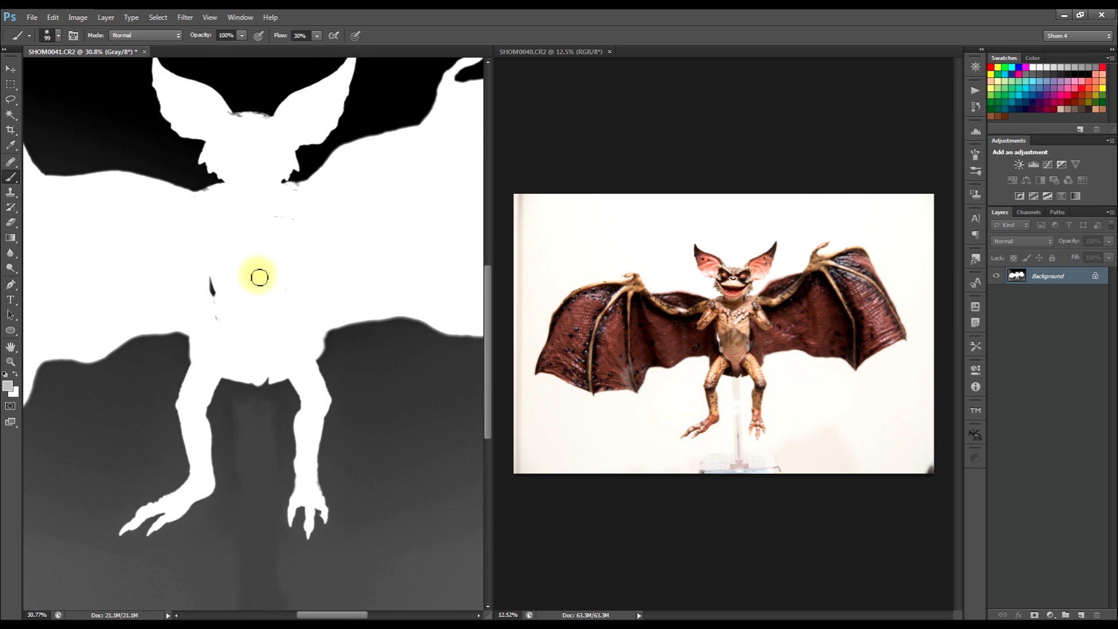
scroll(245, 289, up, 3)
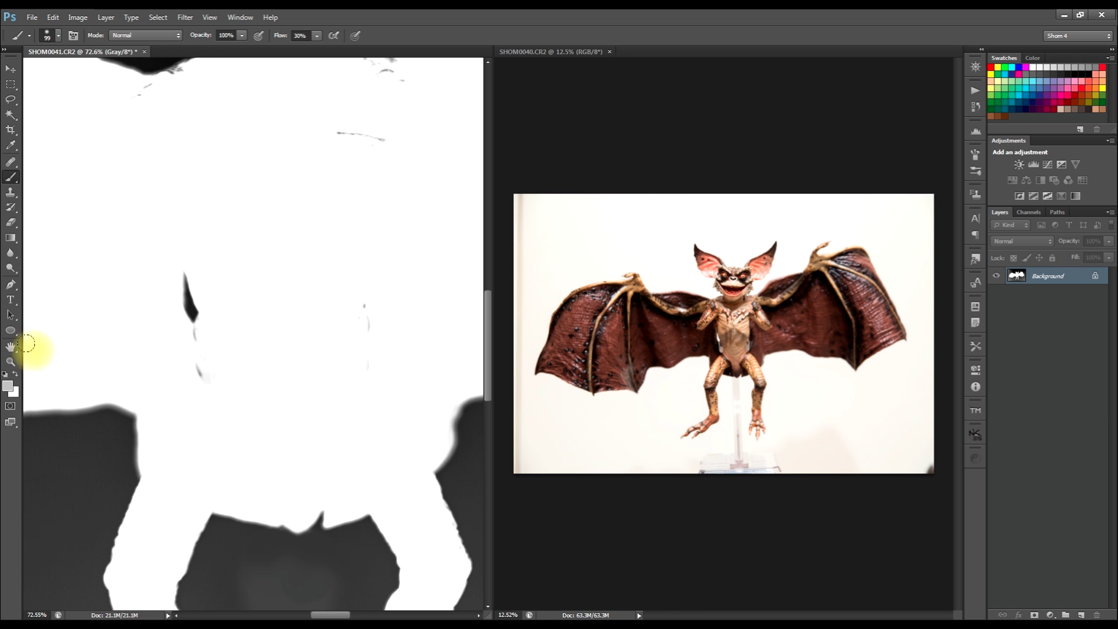
click(15, 373)
mouse_move(178, 266)
mouse_down()
mouse_move(183, 350)
mouse_move(187, 241)
mouse_move(215, 363)
mouse_move(173, 361)
mouse_move(194, 358)
mouse_move(190, 343)
mouse_move(233, 338)
mouse_move(334, 377)
mouse_move(364, 372)
mouse_up()
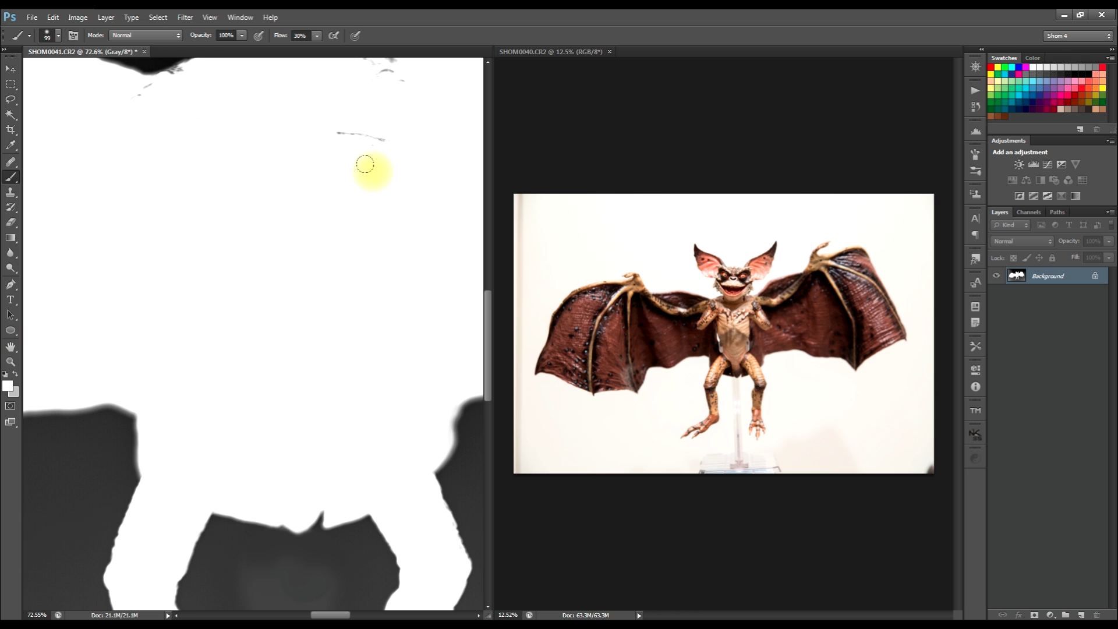
mouse_move(365, 164)
mouse_down()
mouse_move(349, 140)
mouse_move(392, 145)
mouse_move(347, 123)
mouse_move(321, 135)
mouse_up()
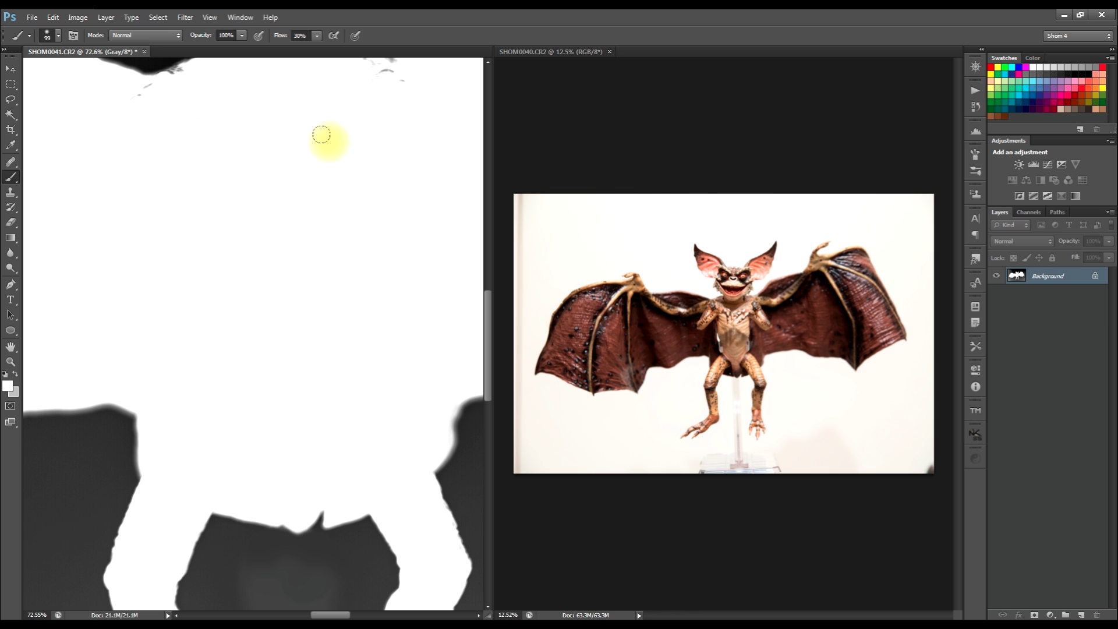
- Adjust the brush hardness and paint out the grey specks below the dark area
scroll(399, 212, up, 2)
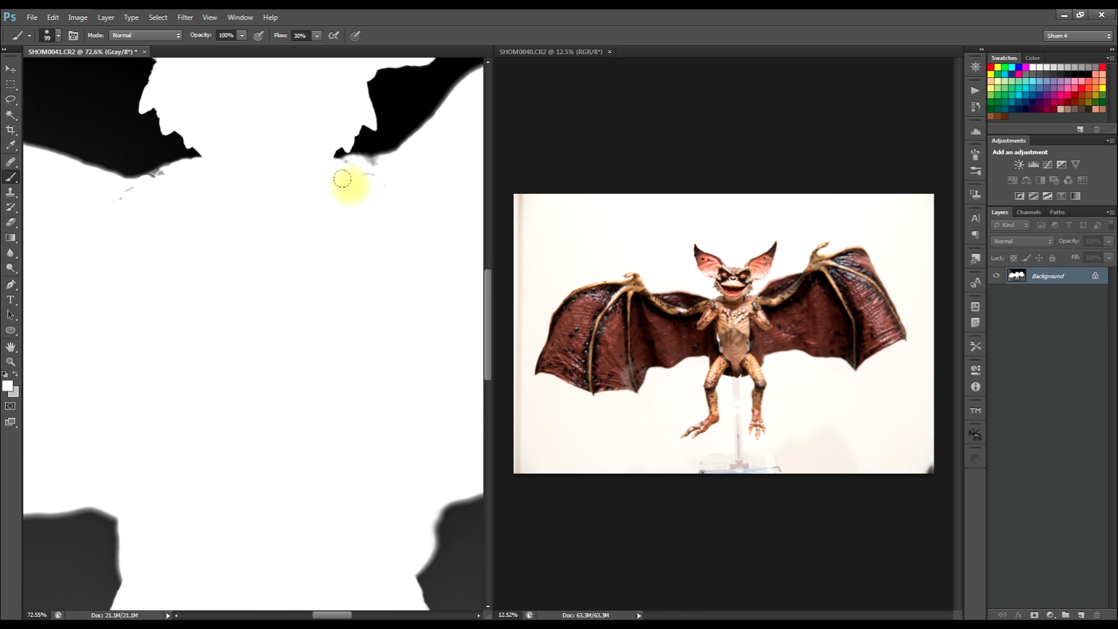
right_click(376, 269)
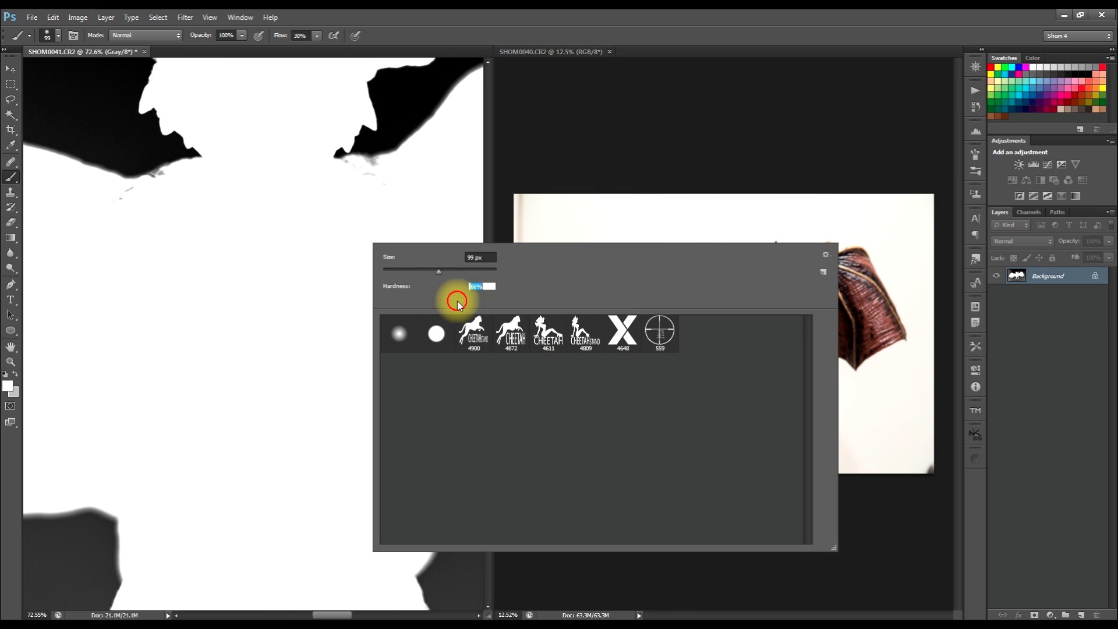
click(381, 201)
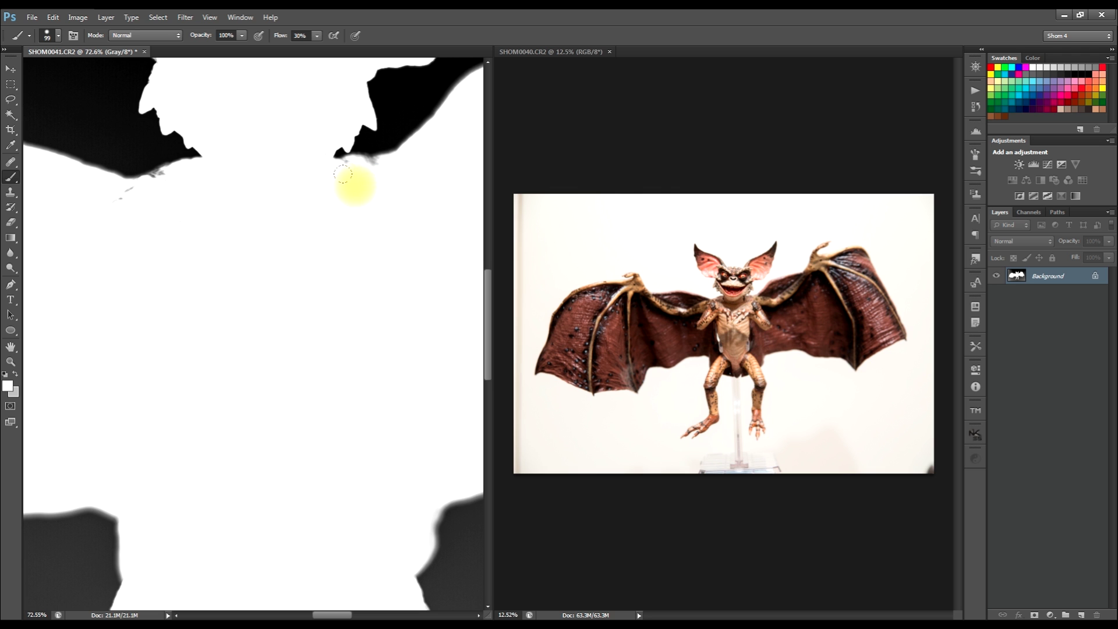
drag(142, 195, 90, 204)
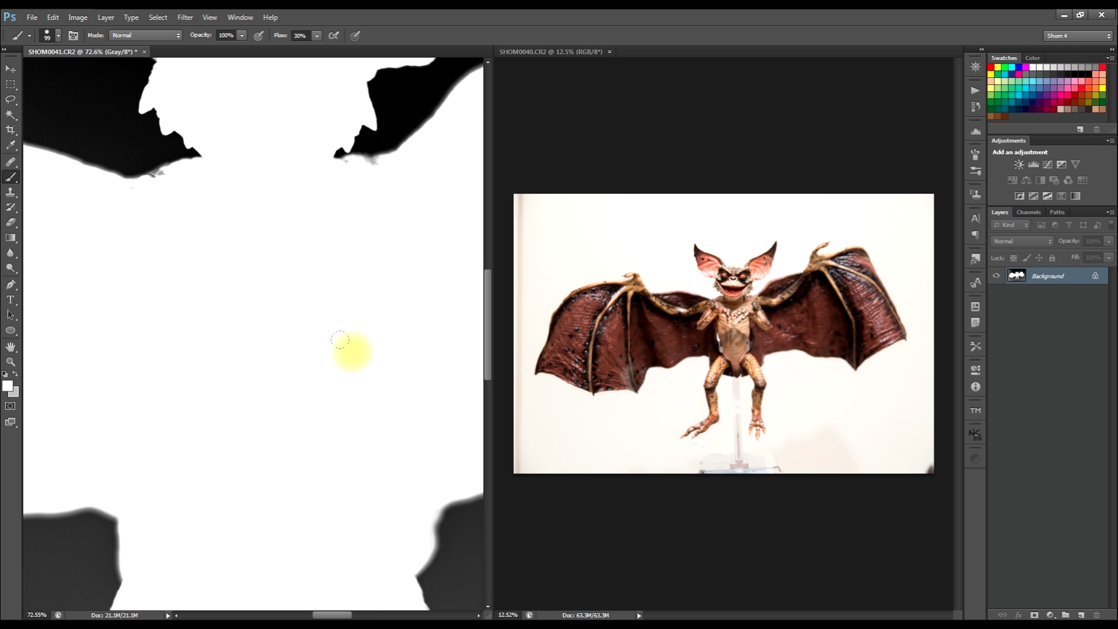
scroll(305, 350, down, 8)
scroll(290, 344, up, 10)
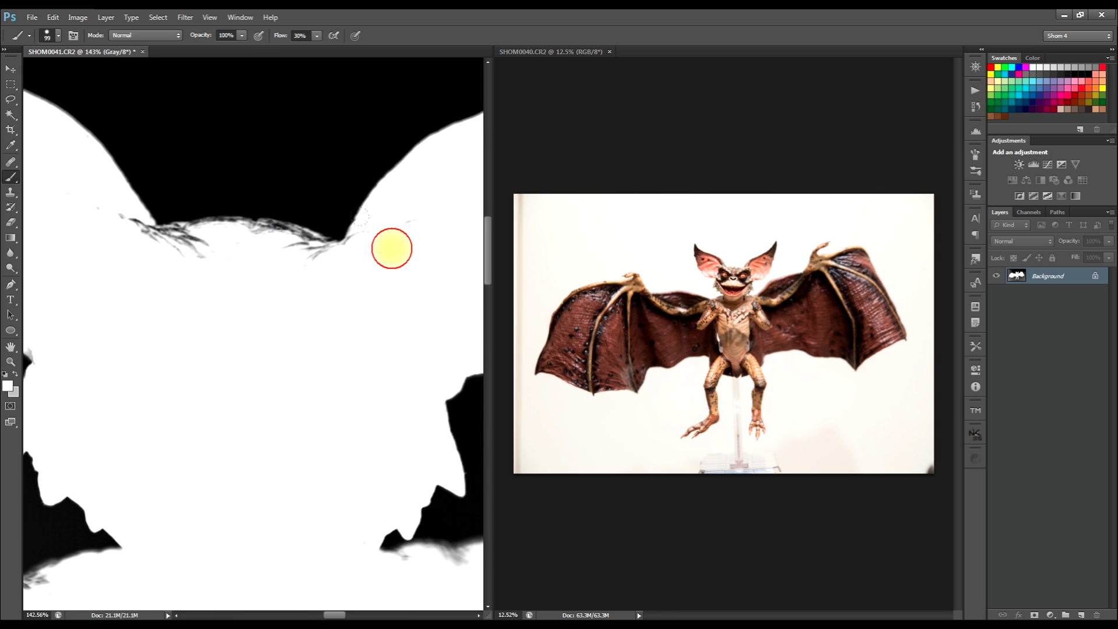
- Raise the brush flow to 84% and paint over dark fur strands along the head
right_click(307, 313)
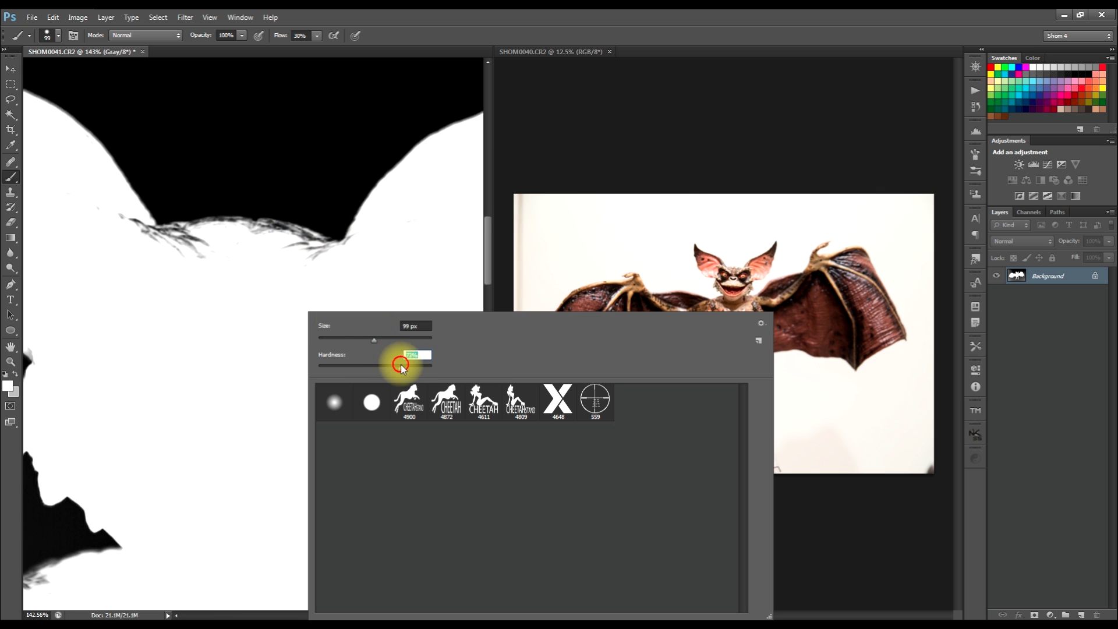
drag(281, 35, 312, 35)
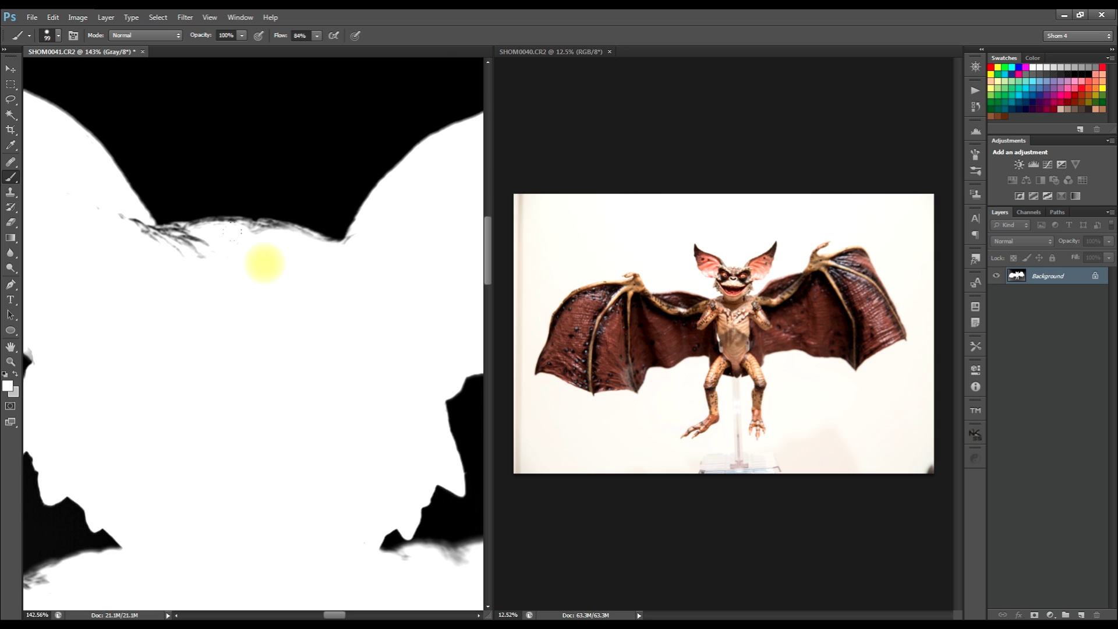
drag(179, 224, 117, 229)
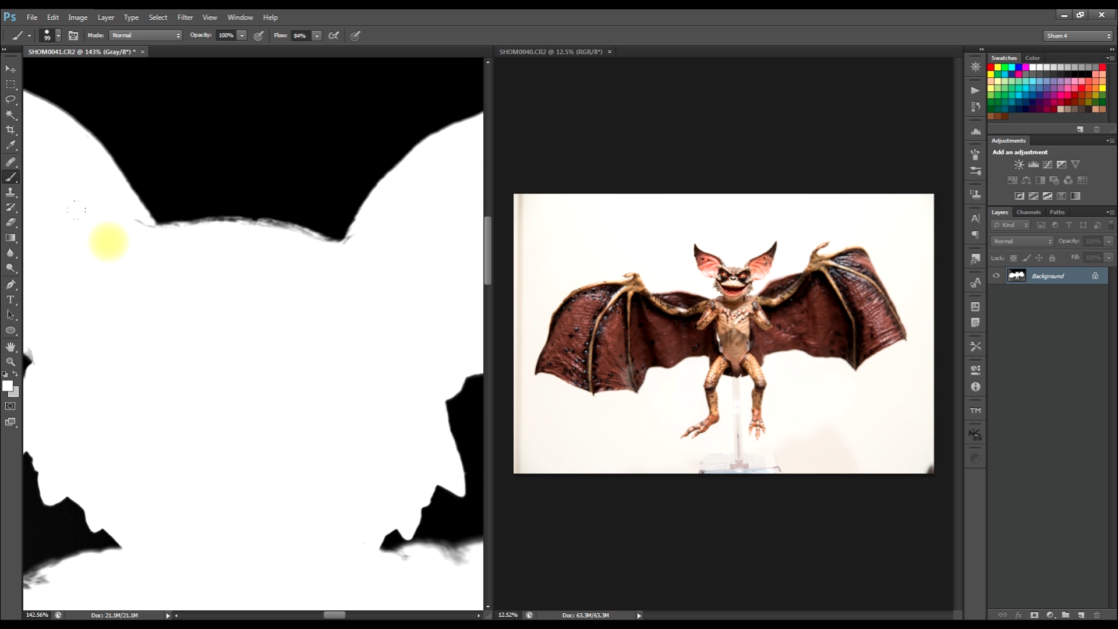
scroll(264, 365, down, 10)
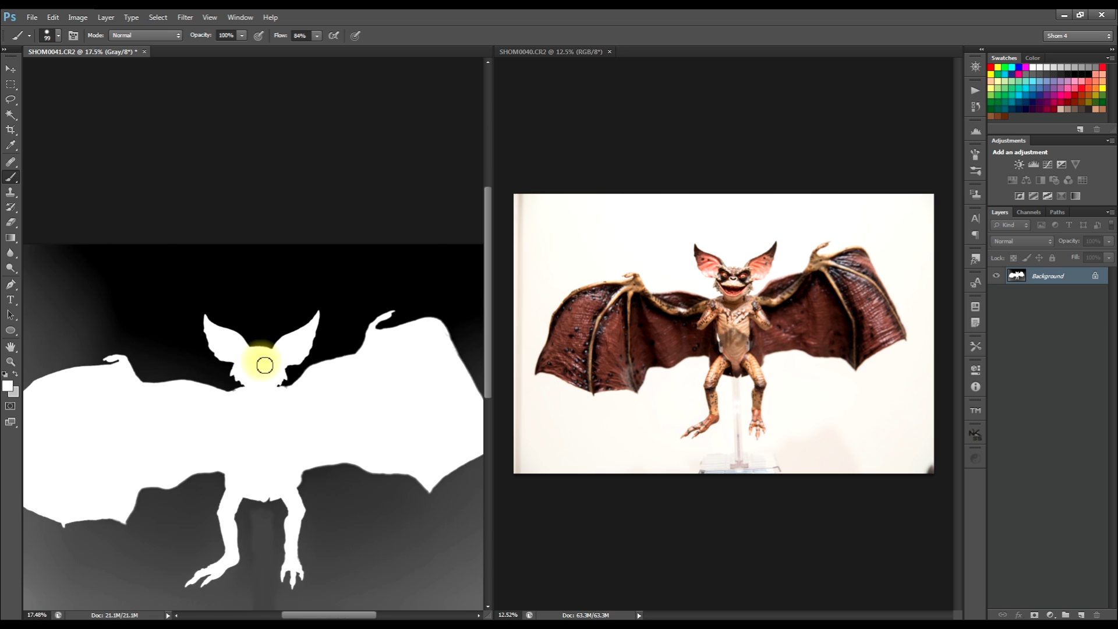
scroll(264, 365, down, 2)
scroll(265, 408, up, 3)
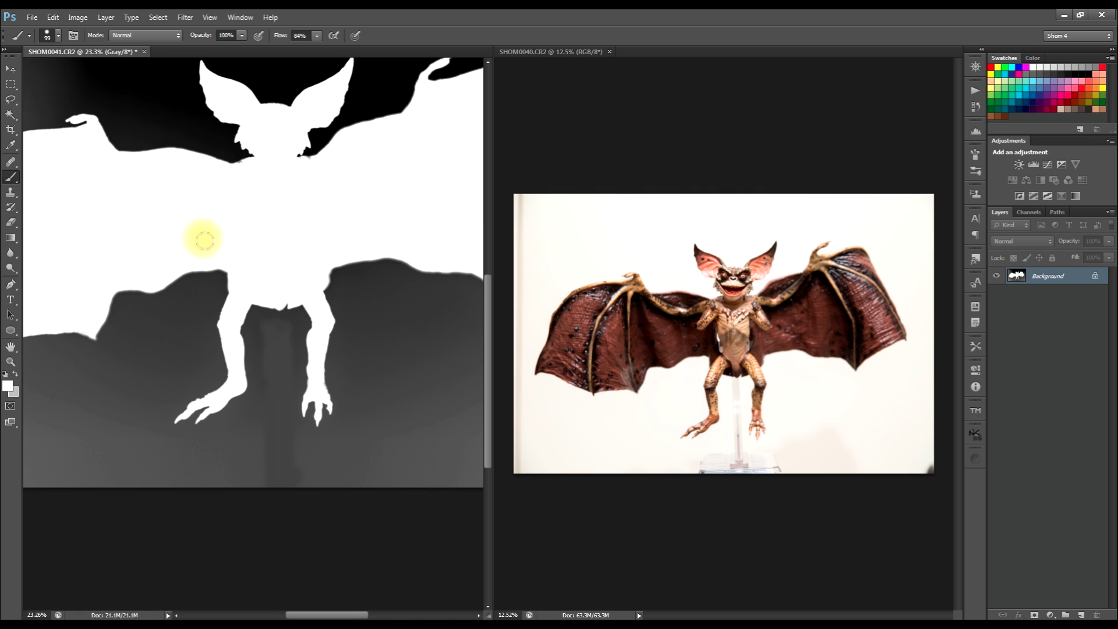
- Apply Levels with input values 26, 0.33 and 184 to the silhouette
click(57, 20)
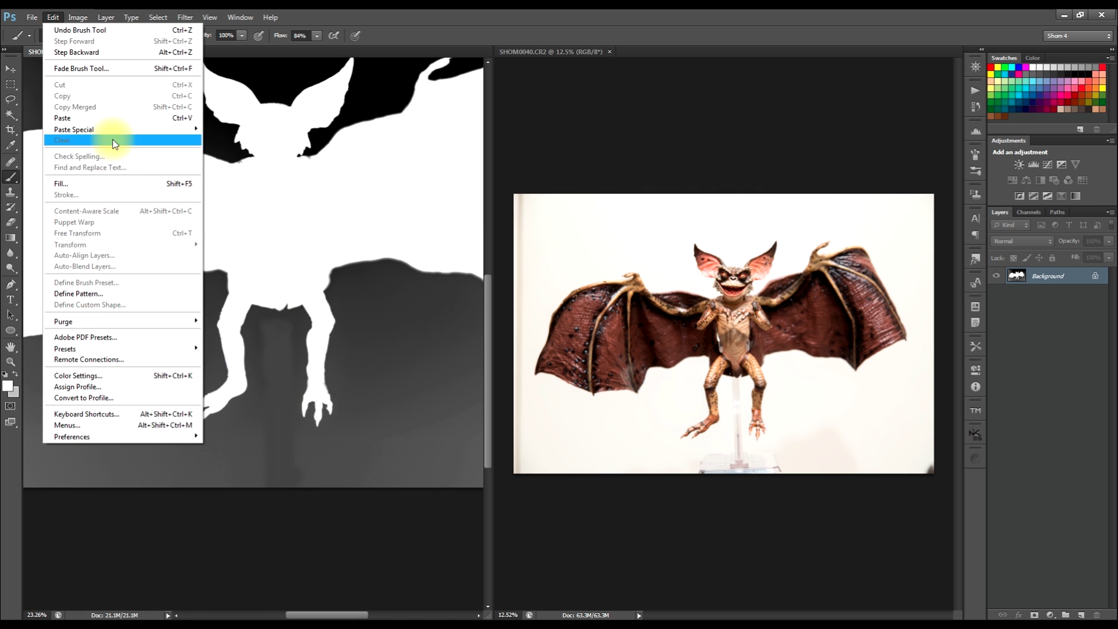
mouse_move(89, 16)
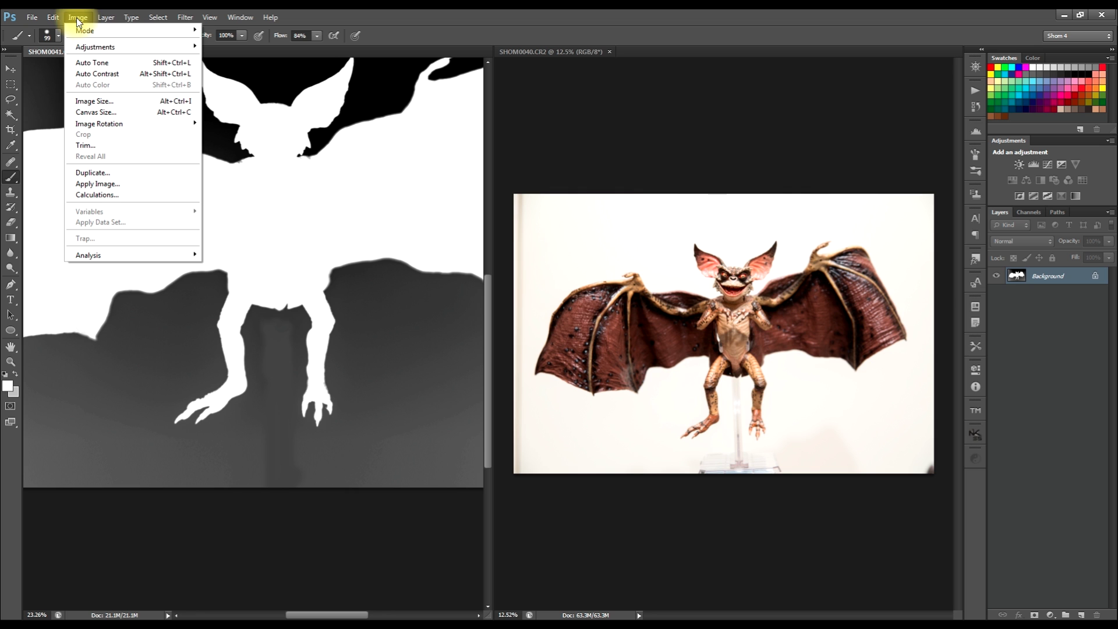
mouse_move(90, 47)
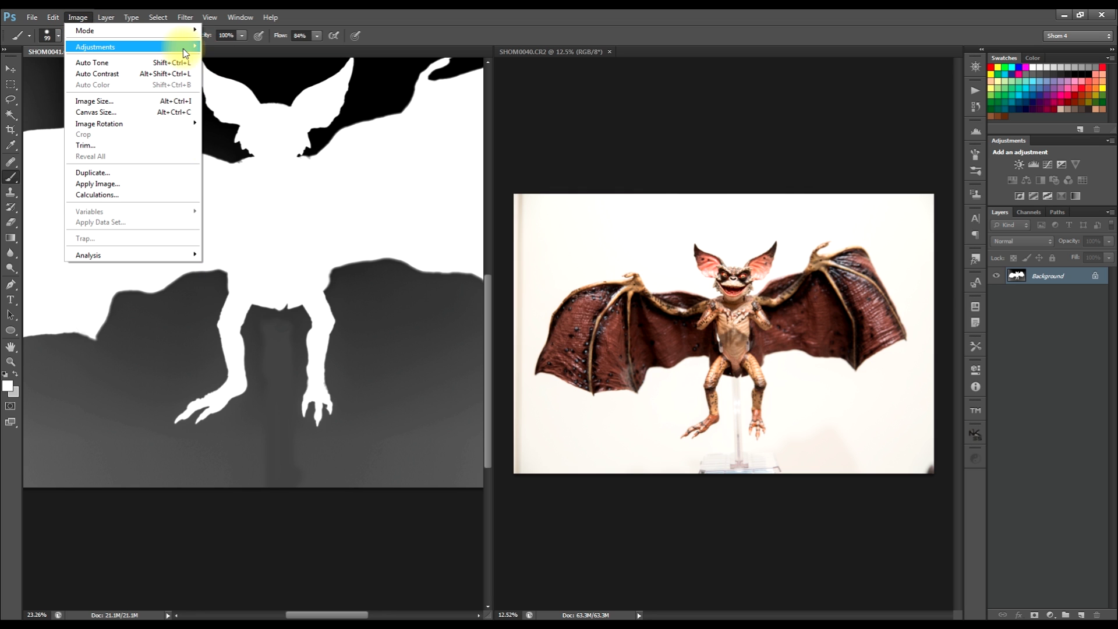
click(222, 57)
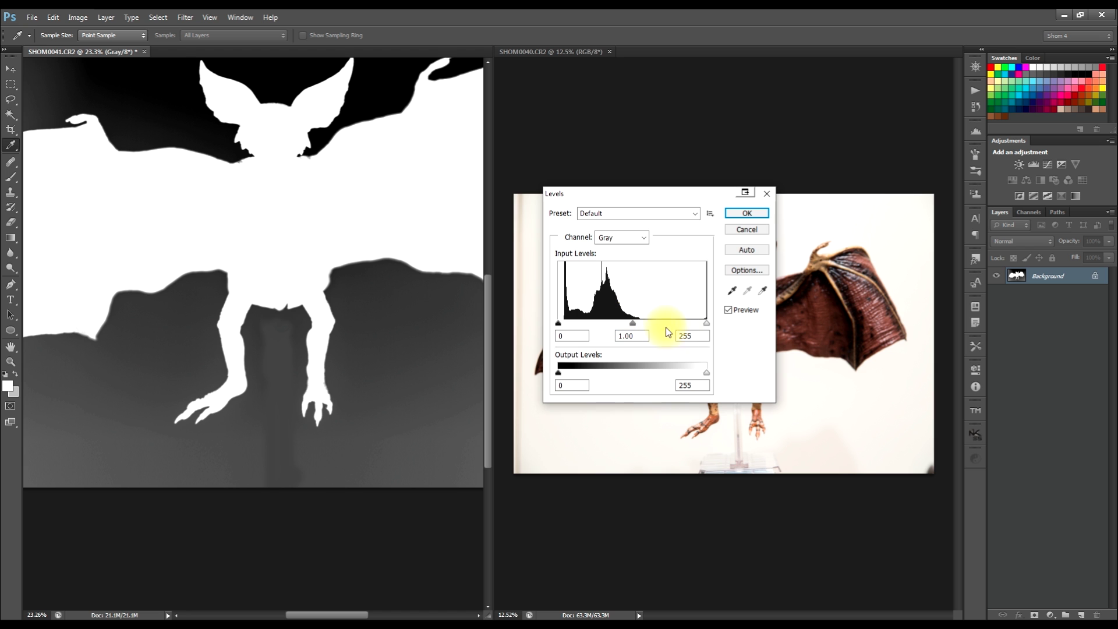
drag(707, 326, 648, 325)
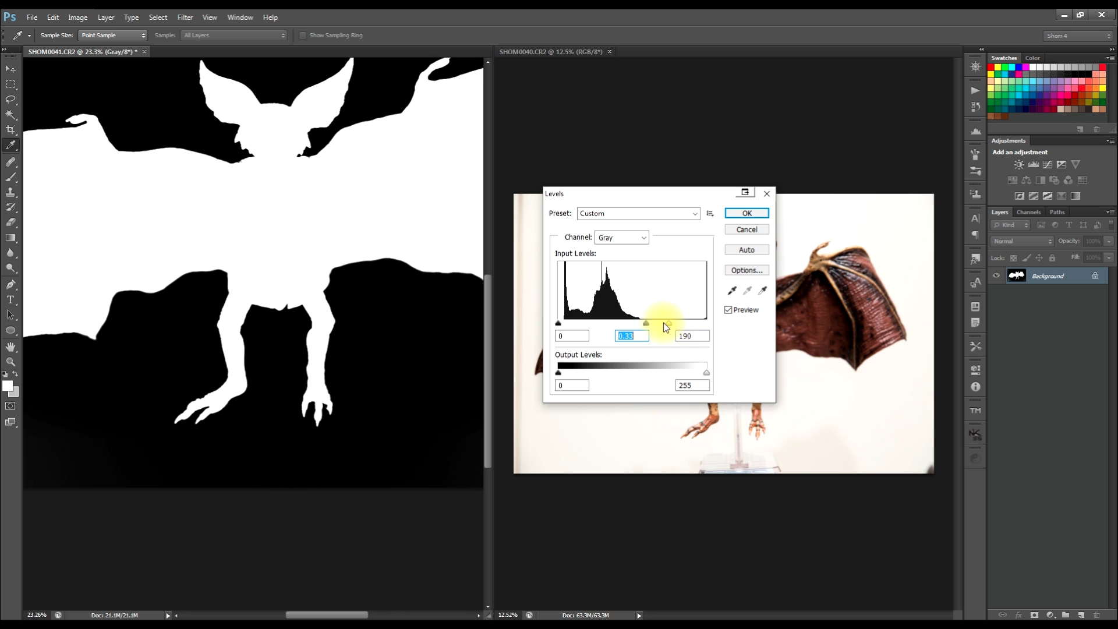
click(665, 323)
drag(559, 324, 571, 327)
click(745, 214)
key(b)
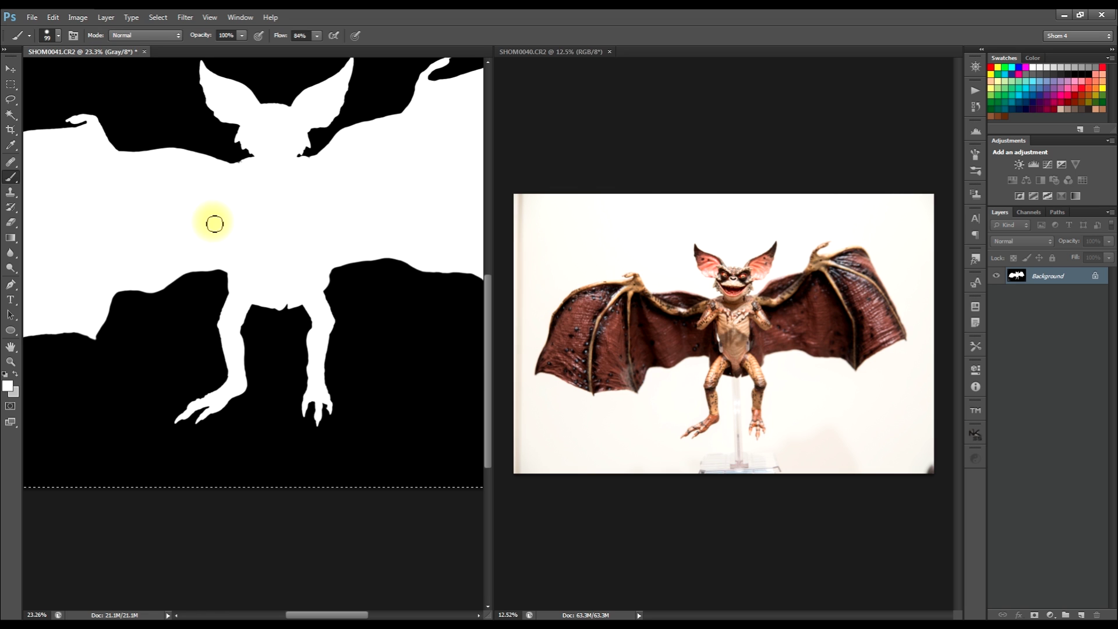
- Copy the silhouette image and bring the SHOM0040.CR2 bat photo to the front
click(53, 16)
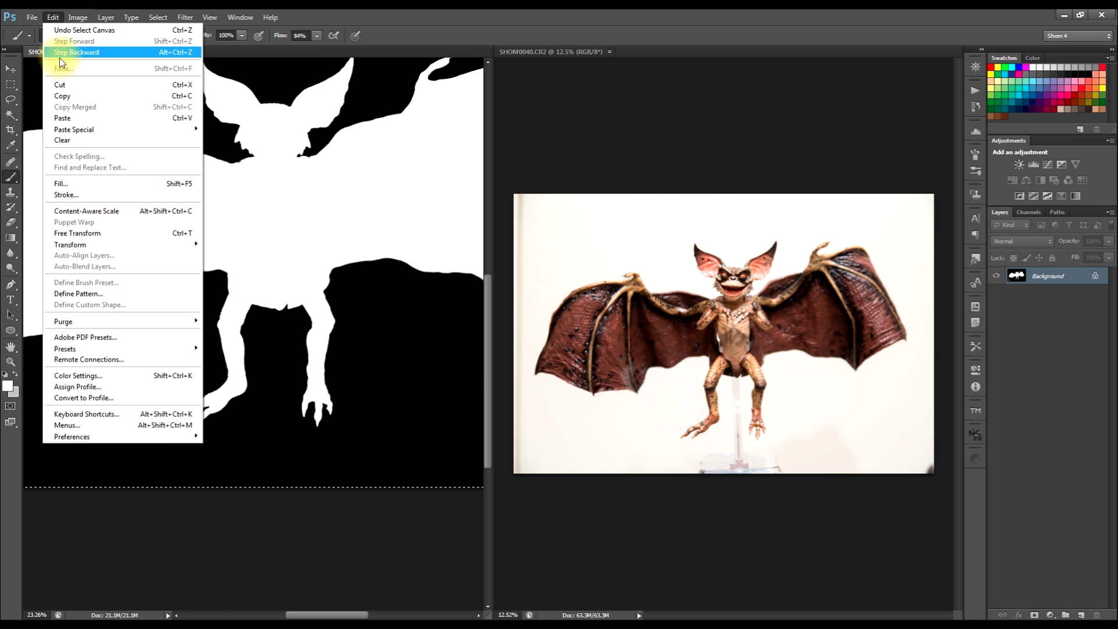
click(66, 95)
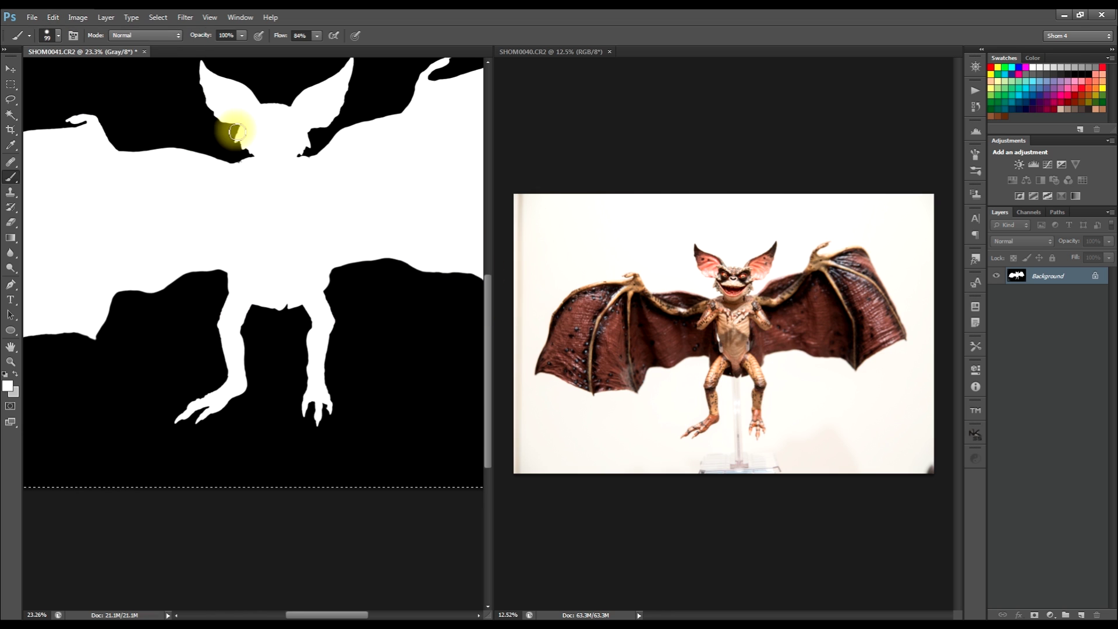
click(583, 54)
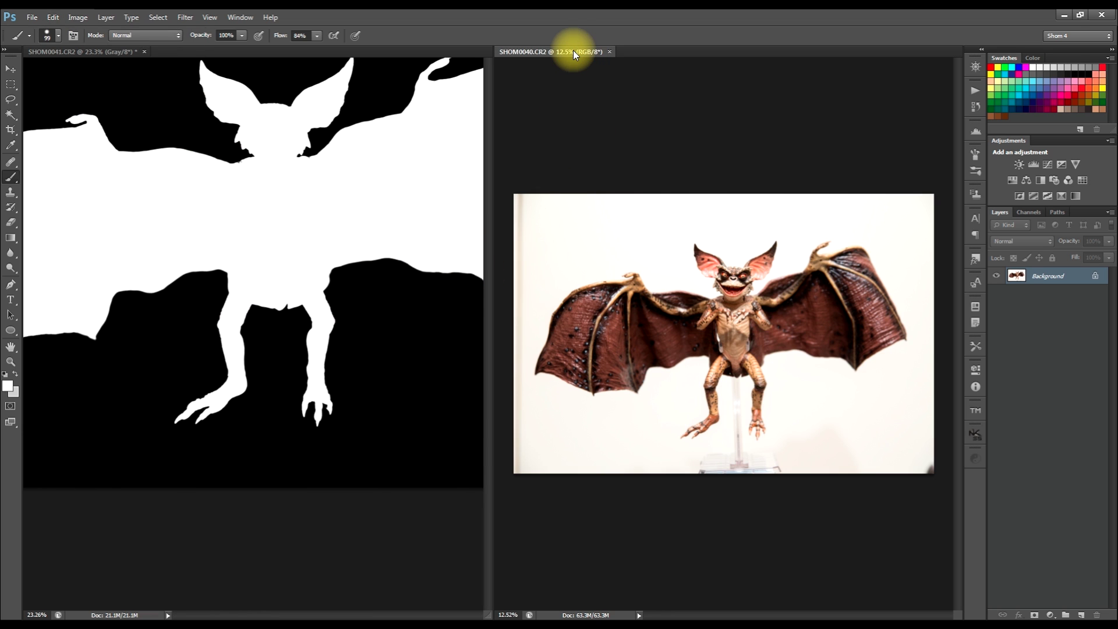
drag(572, 50, 508, 51)
- Consolidate all documents into tabs and fit the bat photo to the screen
click(234, 22)
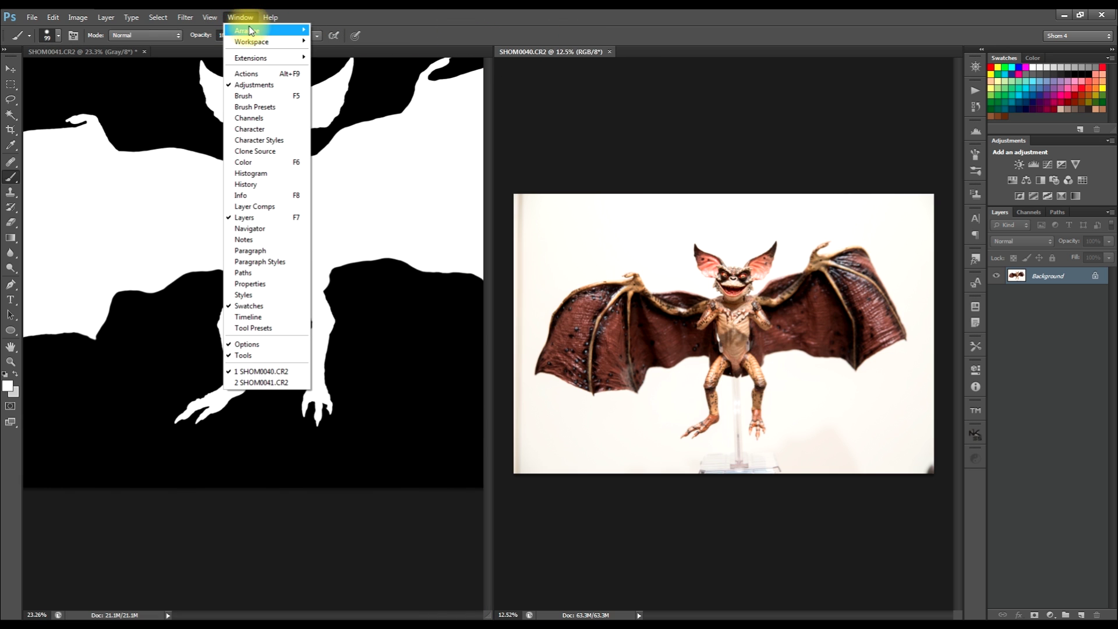
mouse_move(274, 31)
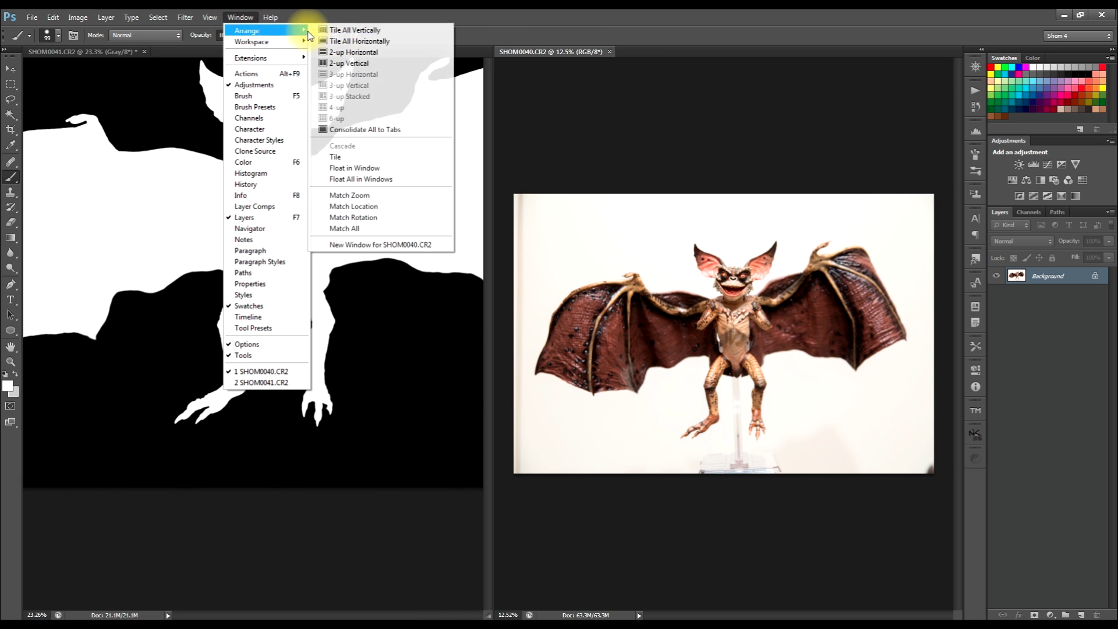
click(348, 130)
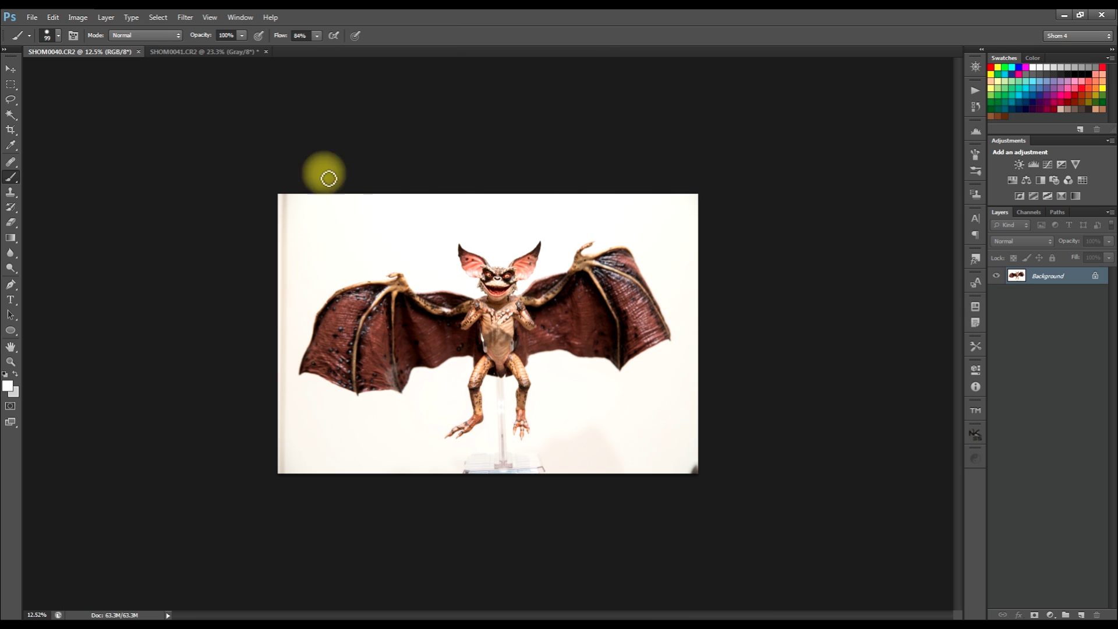
key(ctrl+0)
key(ctrl+0)
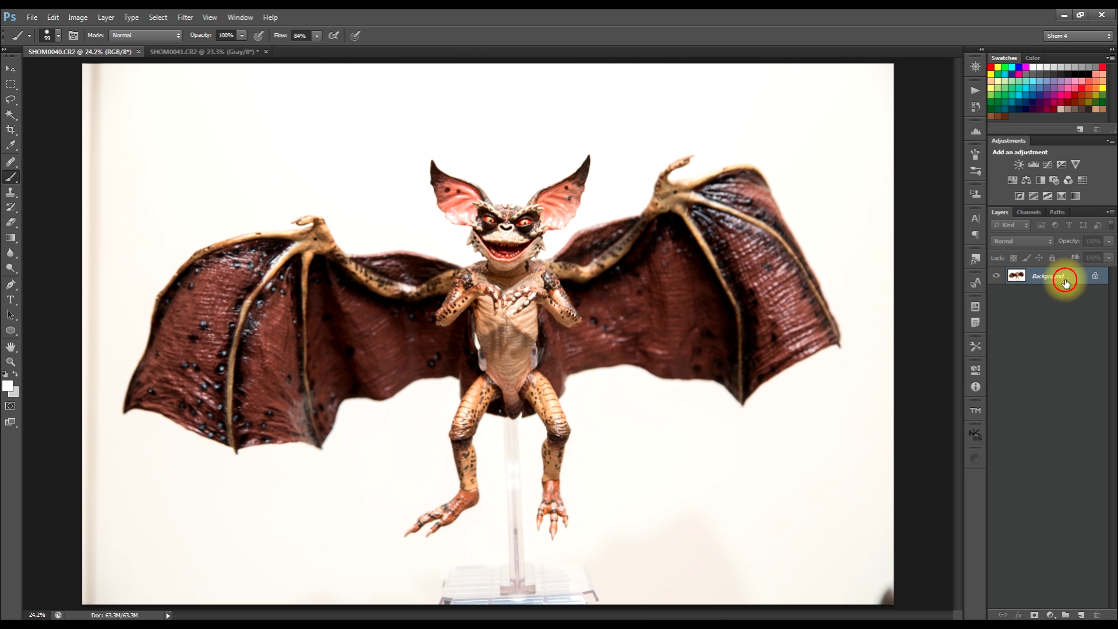
- Duplicate the Background layer, add a layer mask, hide the original, and view the mask
drag(1059, 284, 1082, 615)
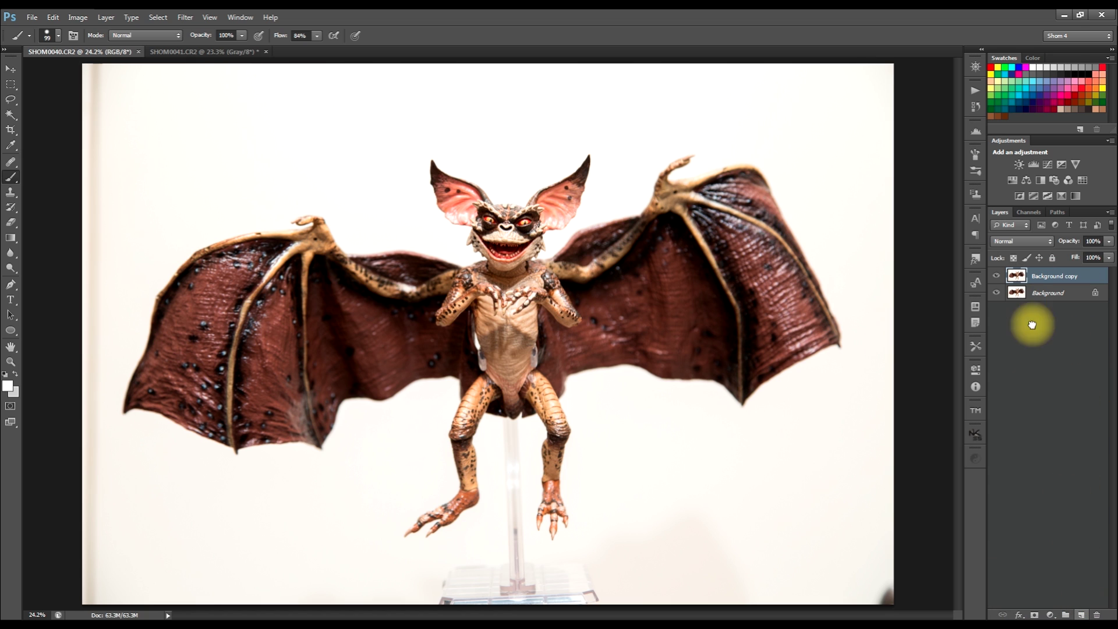
click(1035, 615)
click(998, 293)
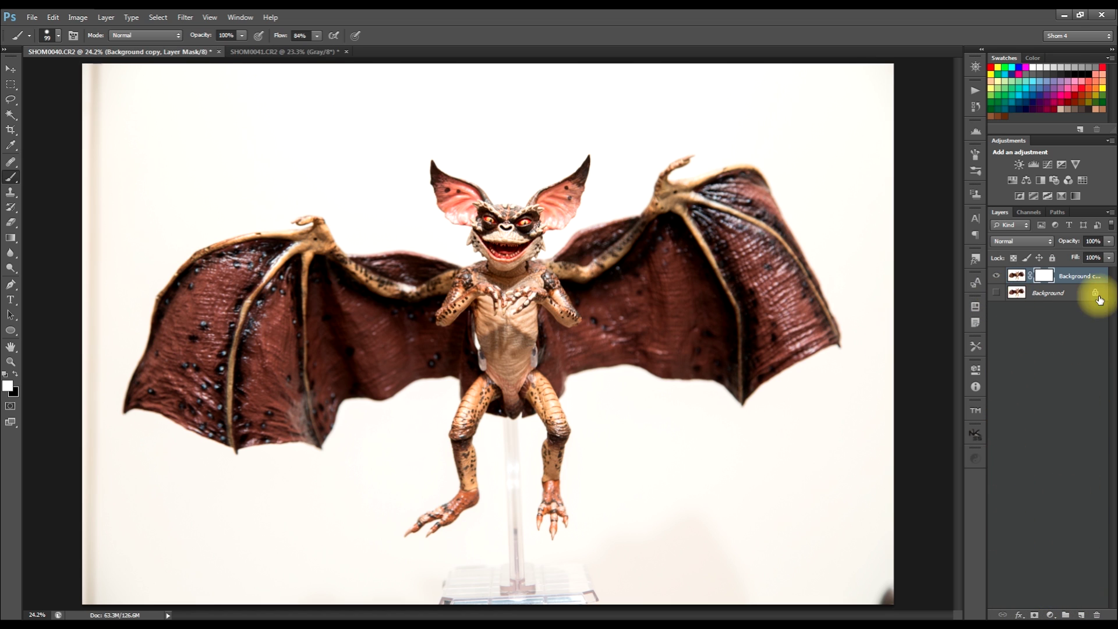
alt+click(1044, 276)
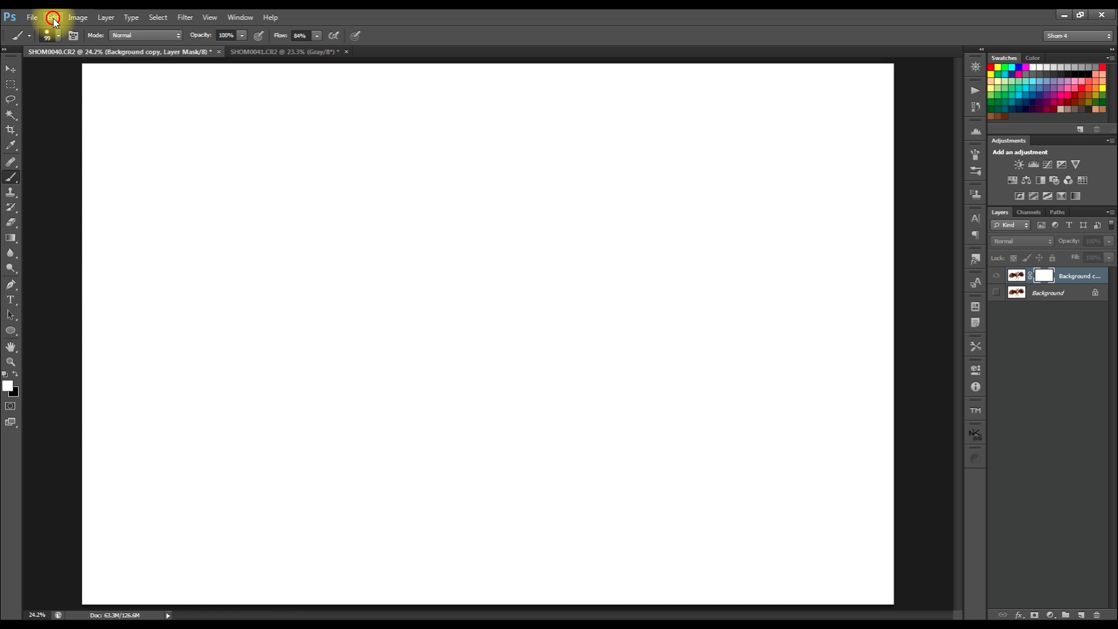
- Paste the copied silhouette into the Background copy's layer mask
click(54, 19)
click(66, 116)
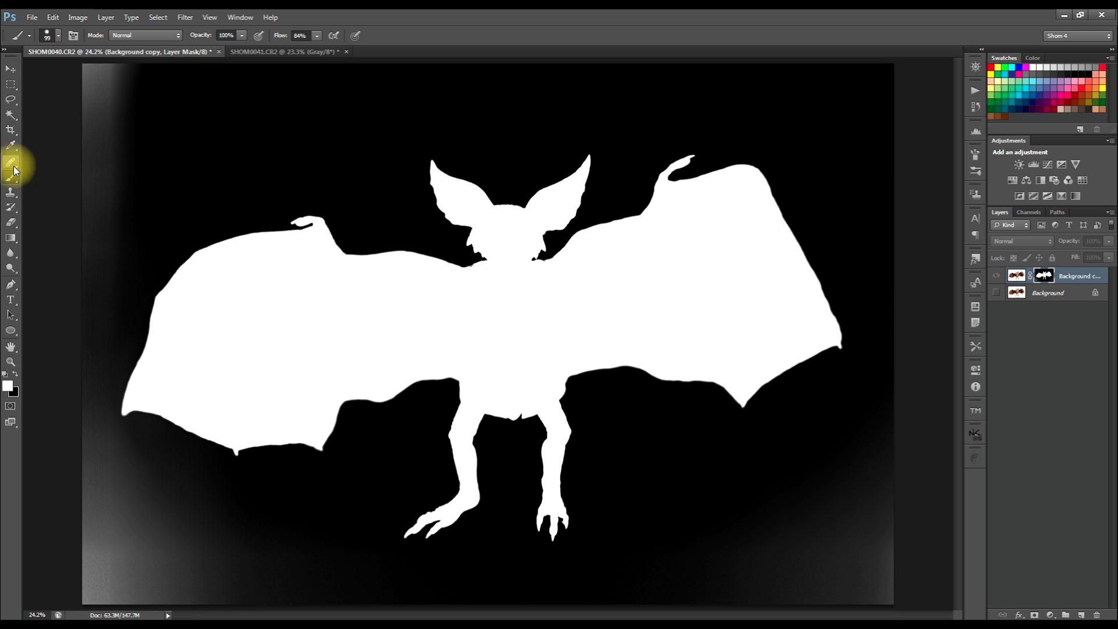
right_click(162, 143)
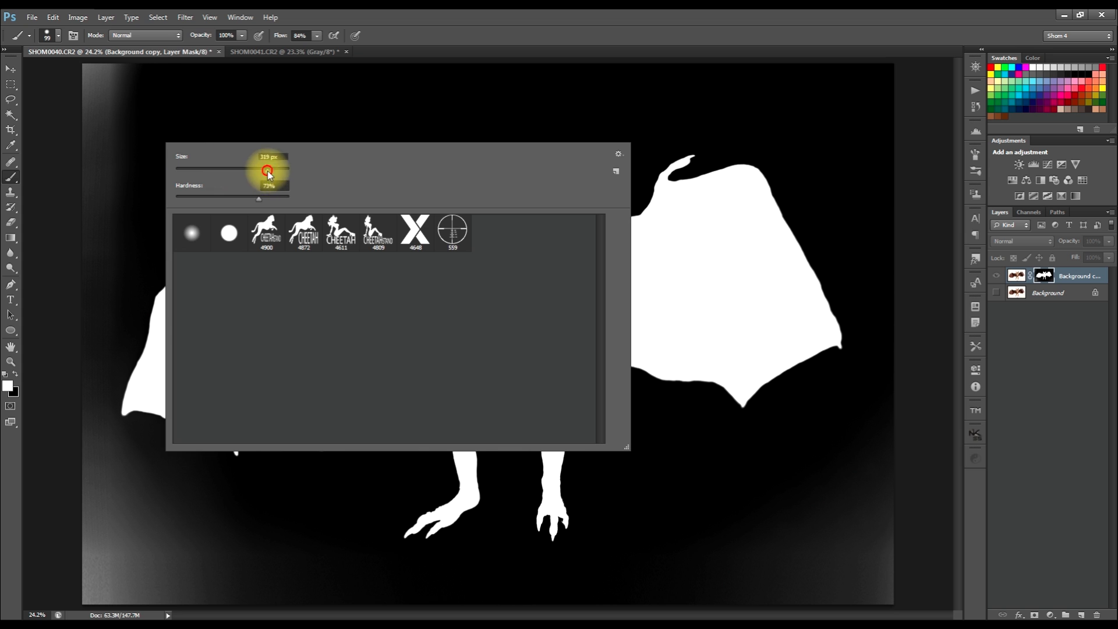
- Paint the mask's grey edges to solid black with a 319 px black brush in Overlay mode
drag(267, 171, 267, 172)
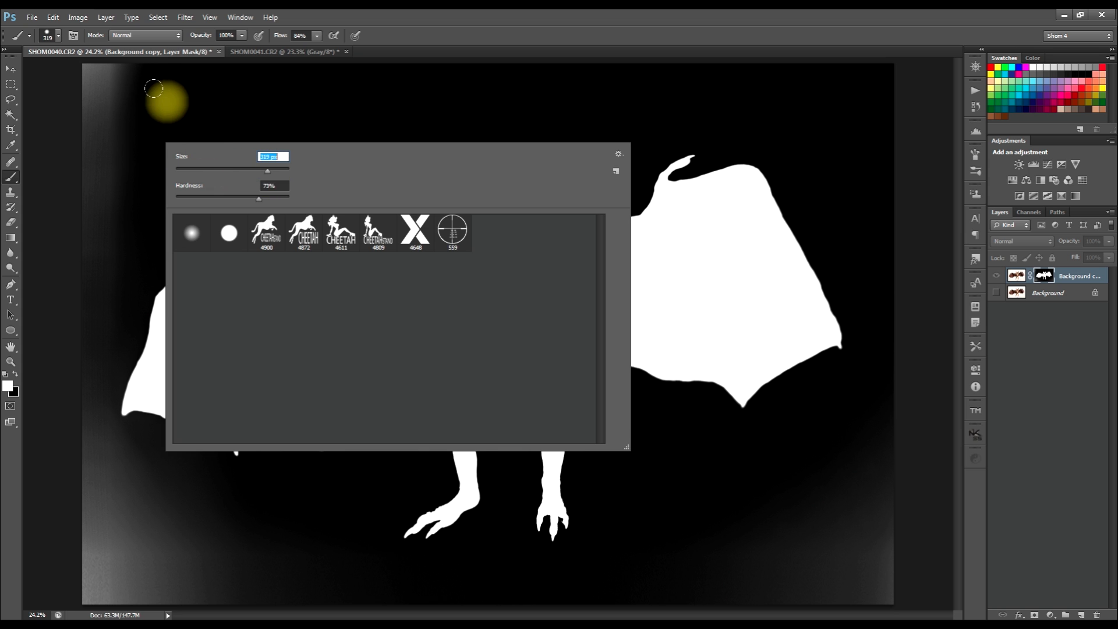
click(15, 374)
mouse_move(130, 156)
mouse_down()
mouse_move(61, 172)
mouse_move(125, 57)
mouse_move(136, 60)
mouse_move(83, 117)
mouse_move(70, 97)
mouse_move(105, 64)
mouse_move(63, 87)
mouse_move(115, 138)
mouse_move(116, 158)
mouse_move(64, 235)
mouse_move(67, 328)
mouse_move(126, 194)
mouse_move(68, 381)
mouse_move(68, 450)
mouse_move(111, 517)
mouse_move(97, 566)
mouse_move(73, 581)
mouse_move(113, 584)
mouse_up()
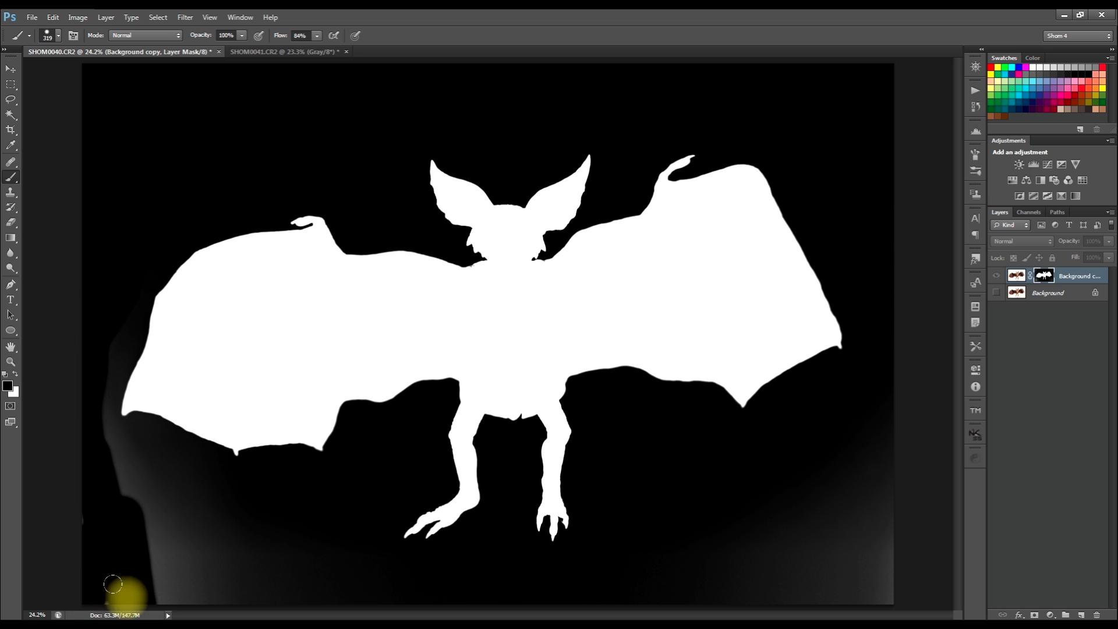
click(153, 35)
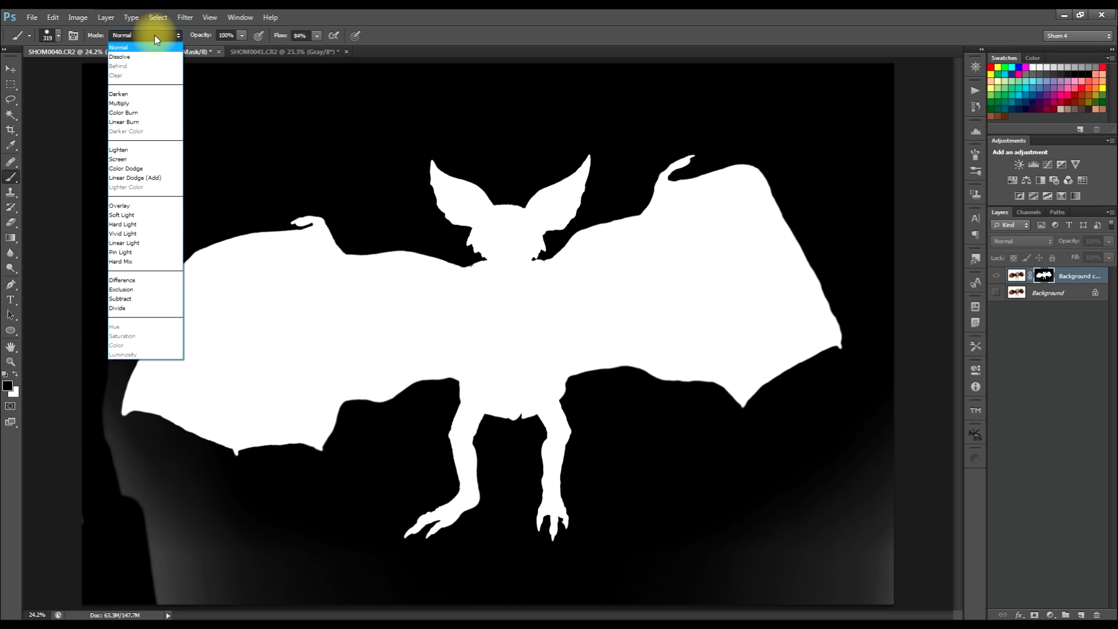
click(142, 207)
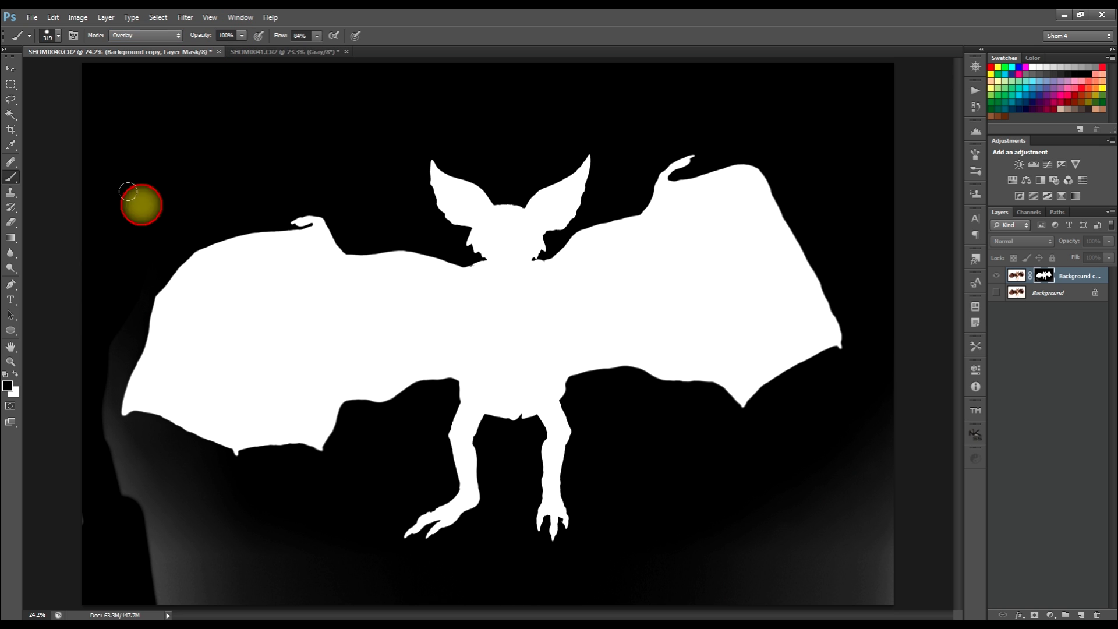
mouse_move(84, 342)
mouse_down()
mouse_move(103, 299)
mouse_move(111, 320)
mouse_move(79, 454)
mouse_move(89, 510)
mouse_move(143, 430)
mouse_move(129, 417)
mouse_move(313, 553)
mouse_move(298, 579)
mouse_move(596, 583)
mouse_move(399, 566)
mouse_move(364, 511)
mouse_move(303, 471)
mouse_move(452, 548)
mouse_move(513, 552)
mouse_move(625, 526)
mouse_move(657, 582)
mouse_move(897, 481)
mouse_move(753, 448)
mouse_move(586, 518)
mouse_move(885, 432)
mouse_move(889, 374)
mouse_move(812, 391)
mouse_move(714, 474)
mouse_move(658, 368)
mouse_move(209, 250)
mouse_move(170, 217)
mouse_move(228, 162)
mouse_up()
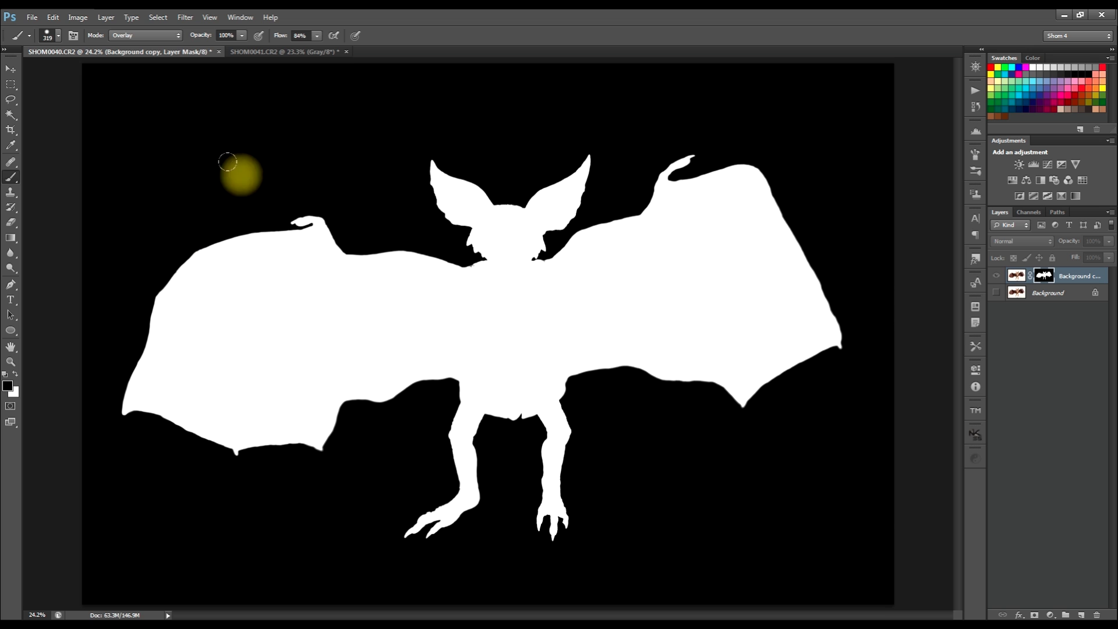
click(1020, 285)
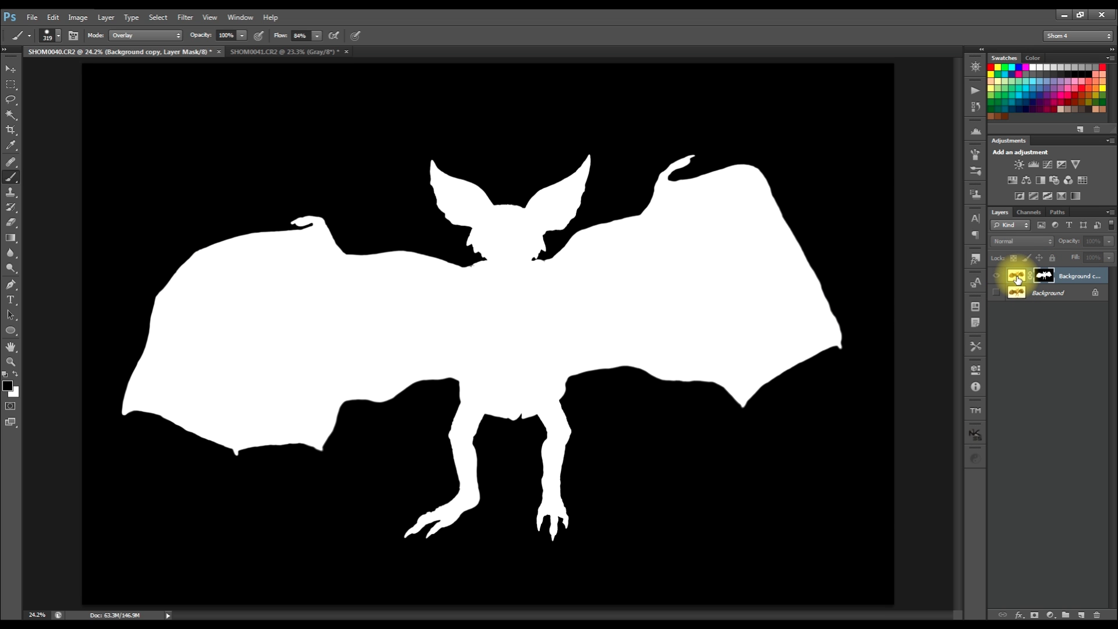
- Zoom in and out to inspect the colour bat cut out on transparency
scroll(501, 413, down, 1)
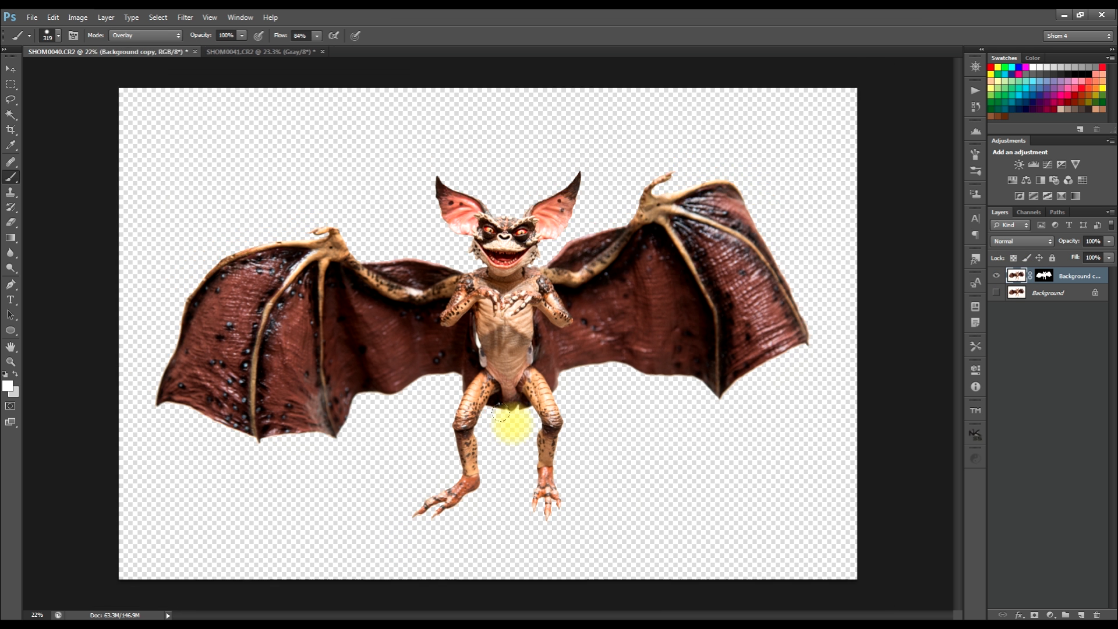
scroll(501, 414, down, 1)
scroll(501, 413, up, 3)
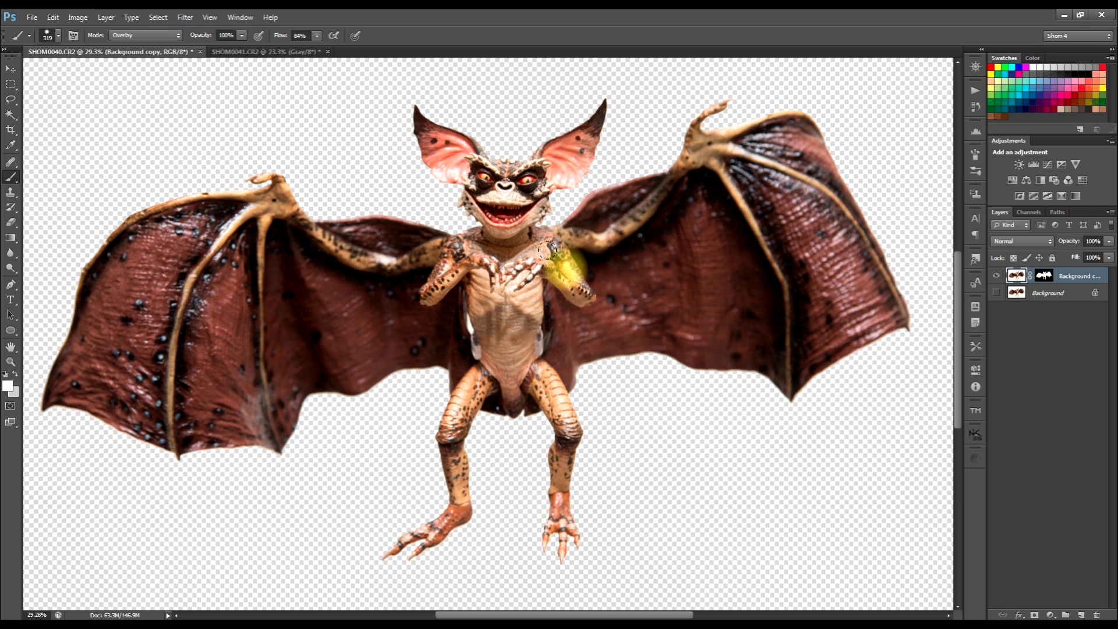
scroll(554, 257, down, 1)
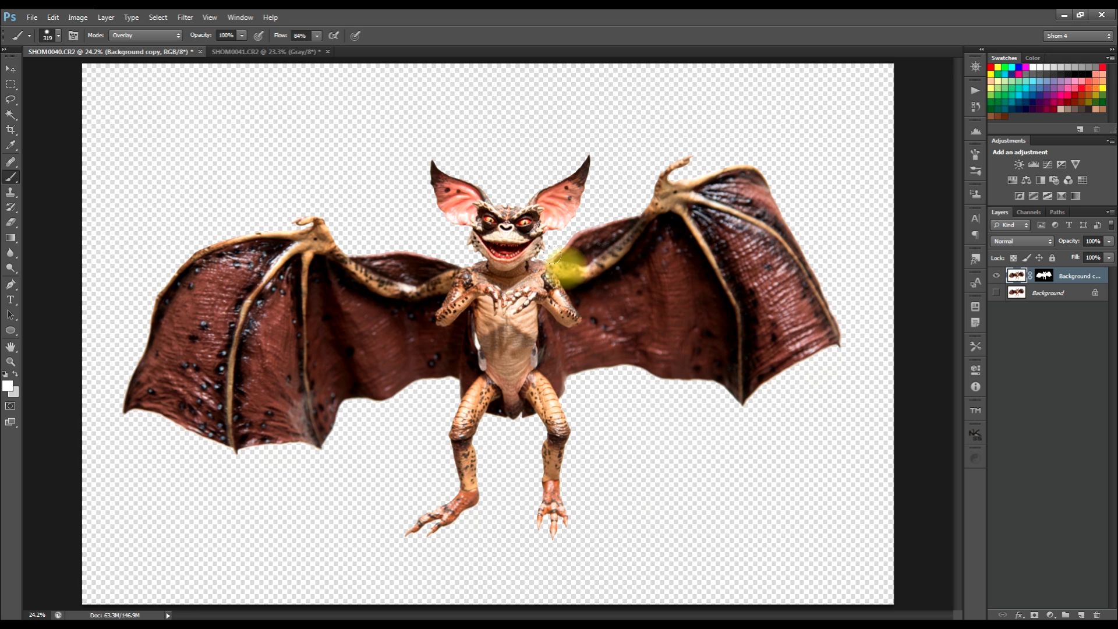